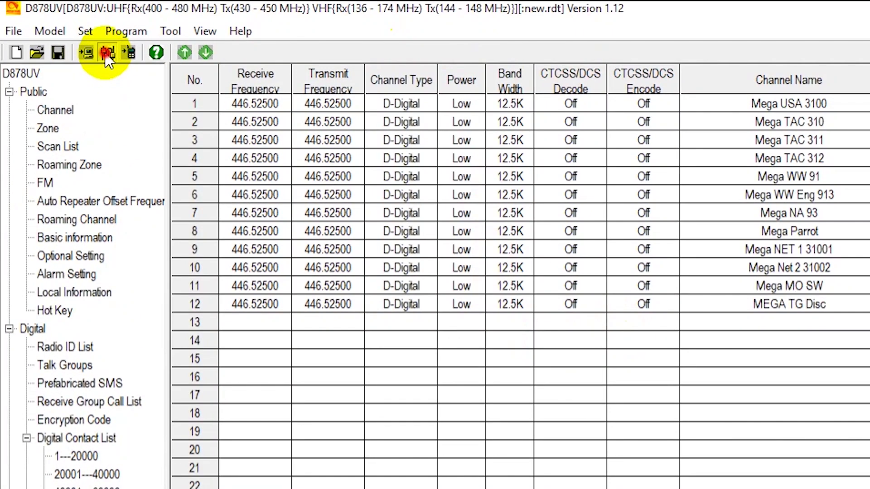
Select COM3 as the communication port and read the radio's Other Data, leaving out the Digital Contact List
click(106, 54)
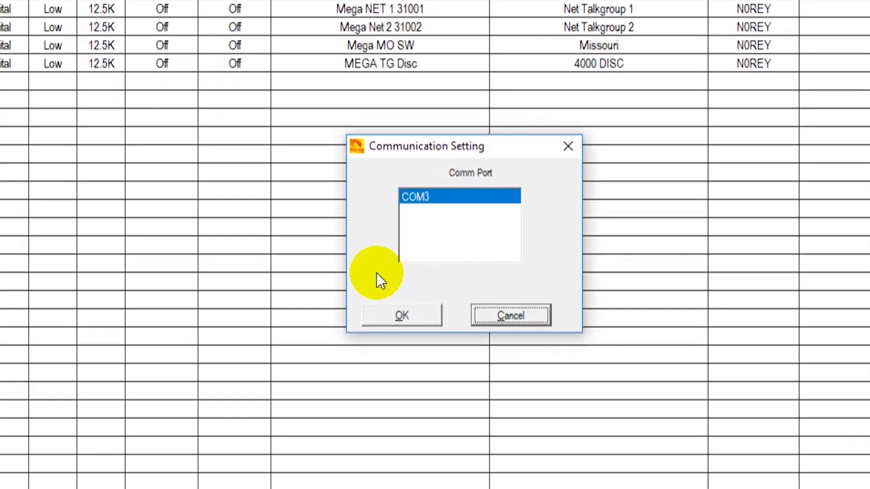
click(424, 312)
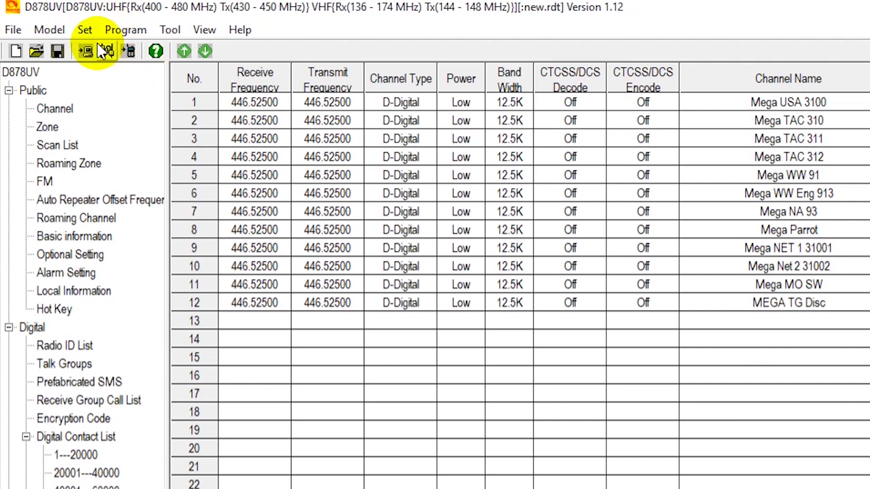
click(104, 51)
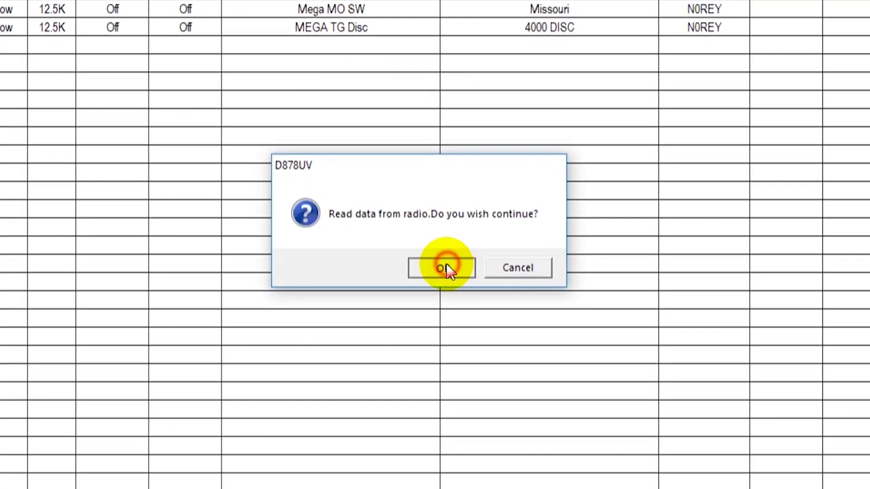
click(447, 267)
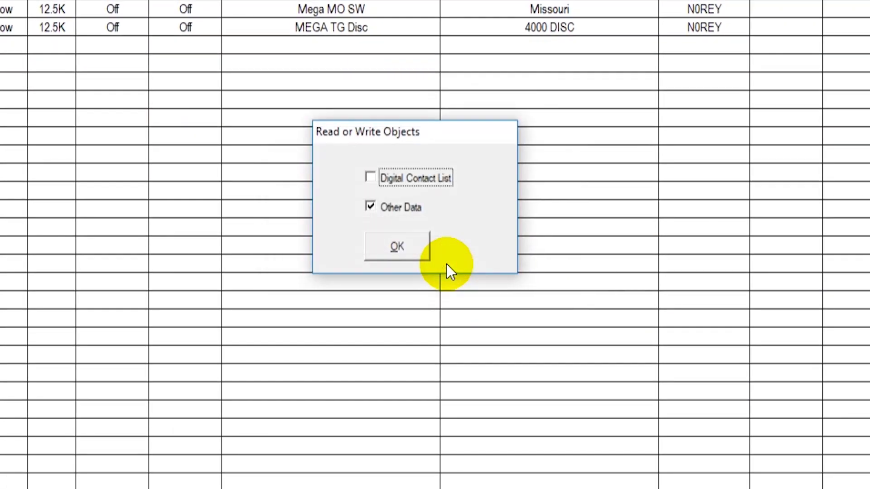
click(392, 247)
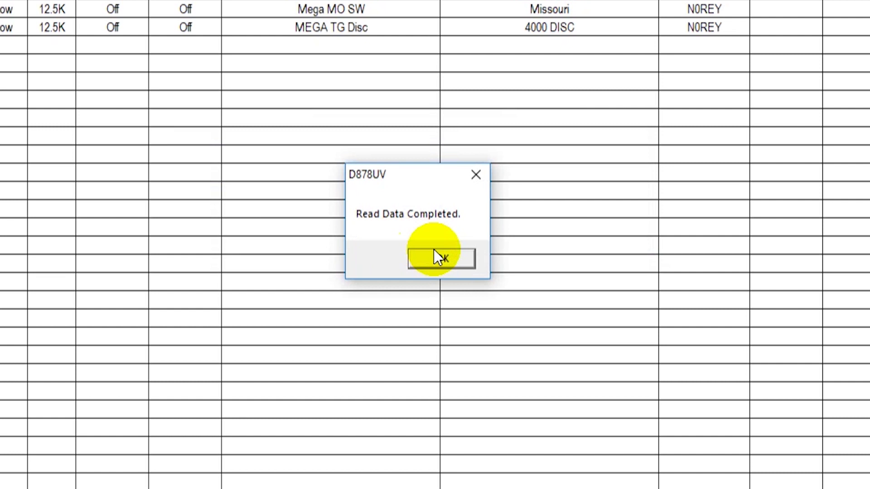
click(436, 259)
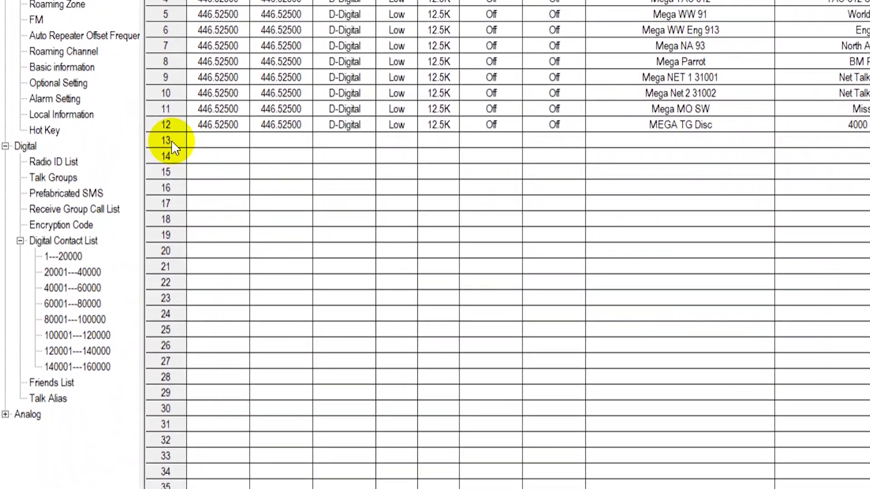
Create channel 13 with both receive and transmit frequencies set to 446.52500
double_click(207, 142)
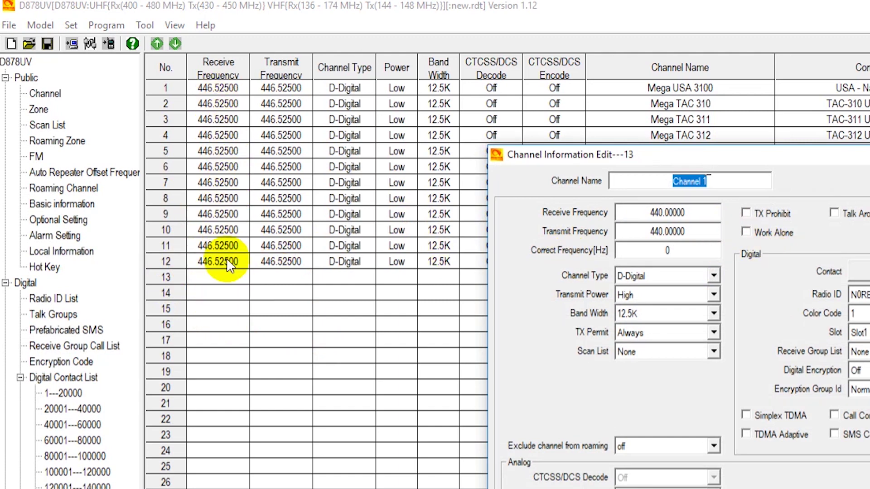
key(Tab)
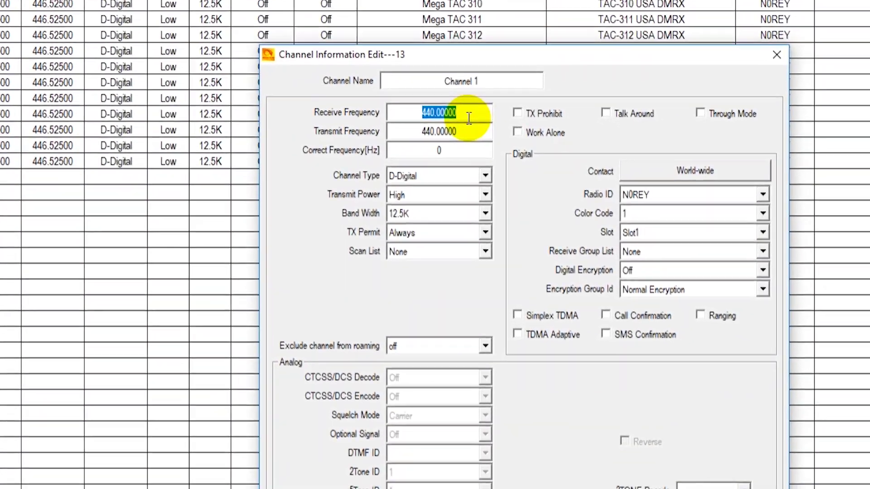
text(446.52500)
key(Tab)
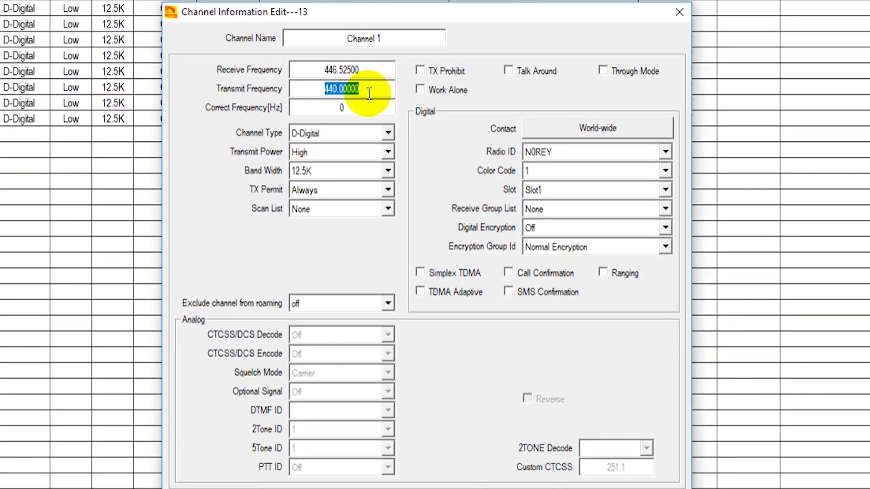
text(446.52500)
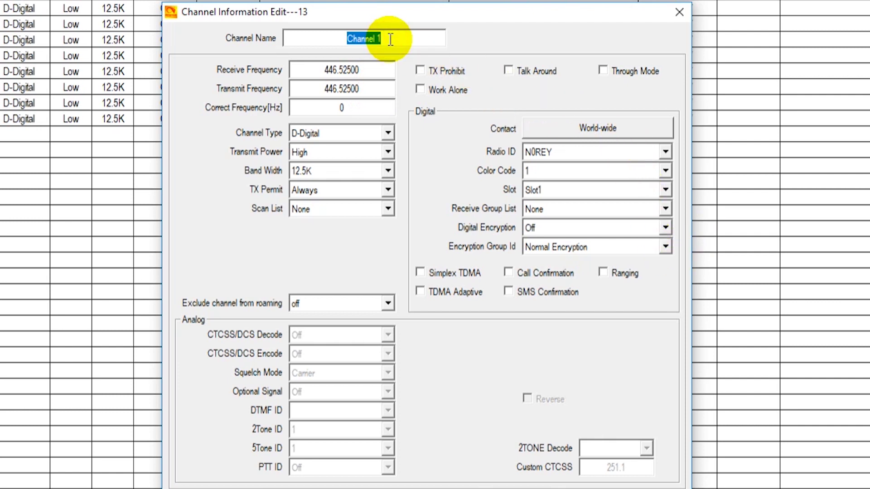
Name channel 13 "Mega TAC 314"
text(Mega )
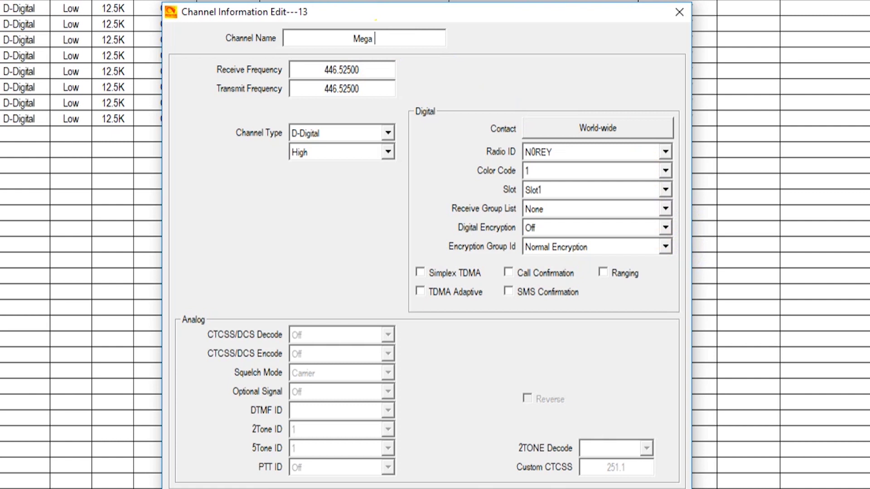
text(TAC )
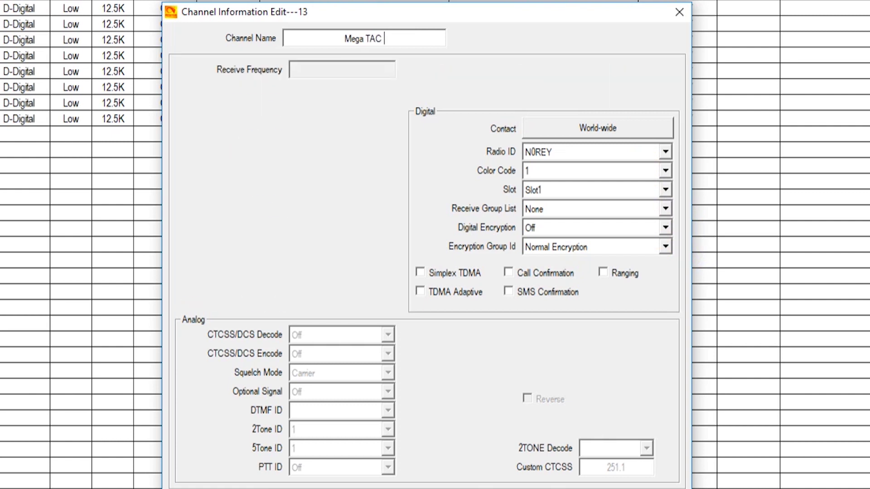
text(314)
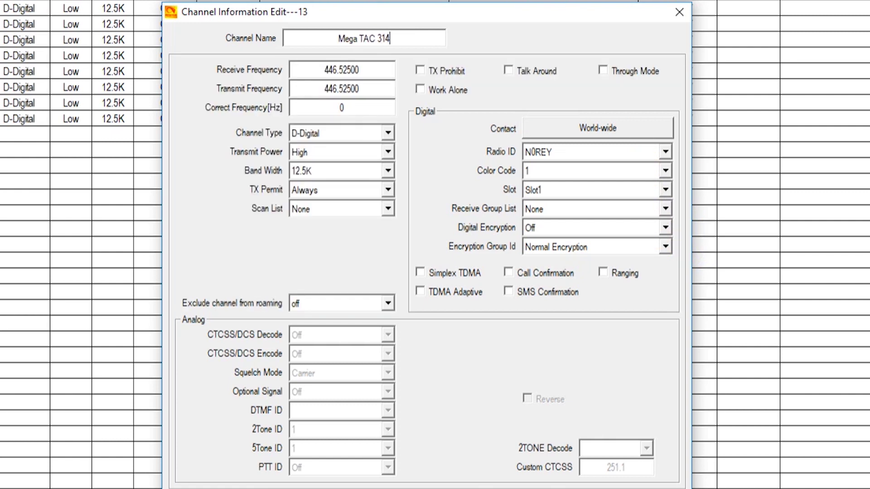
Assign TAC 314 USA as the digital contact of channel 13
click(563, 126)
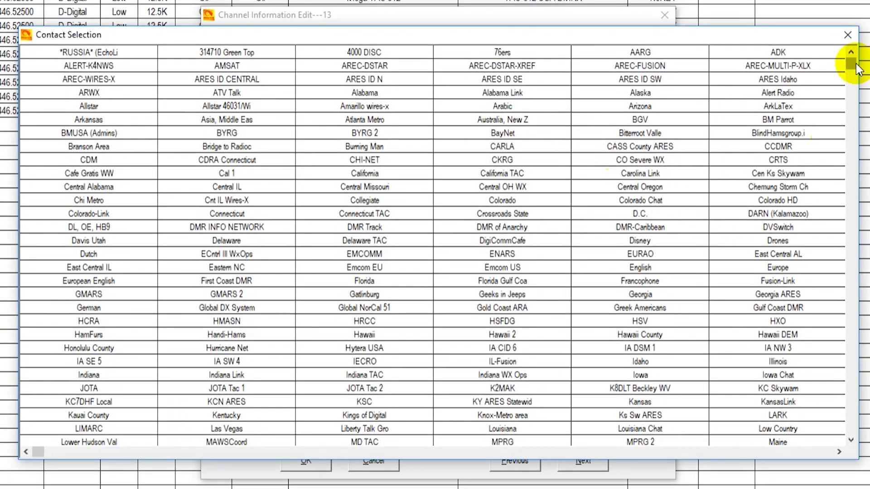
click(847, 34)
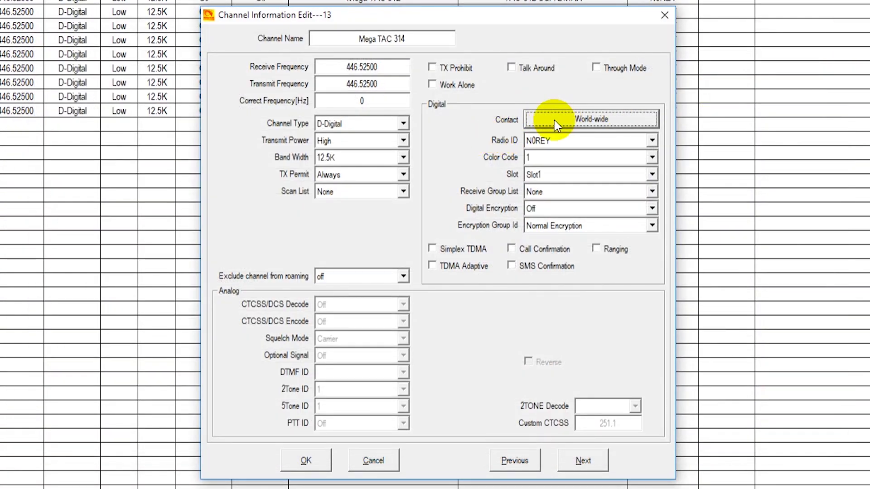
click(566, 118)
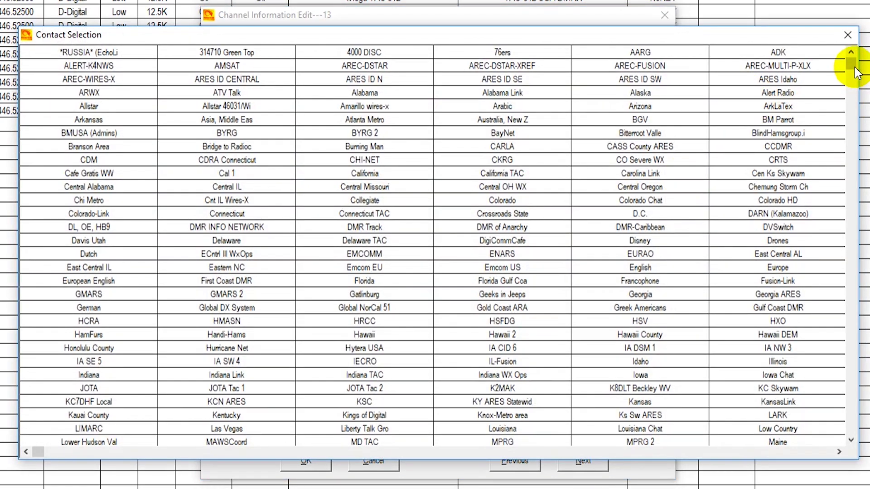
drag(855, 69, 853, 360)
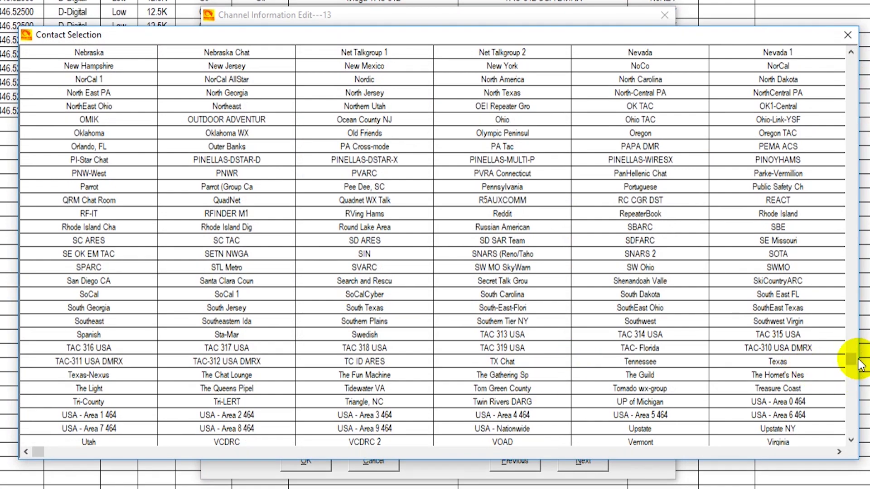
drag(856, 363, 859, 410)
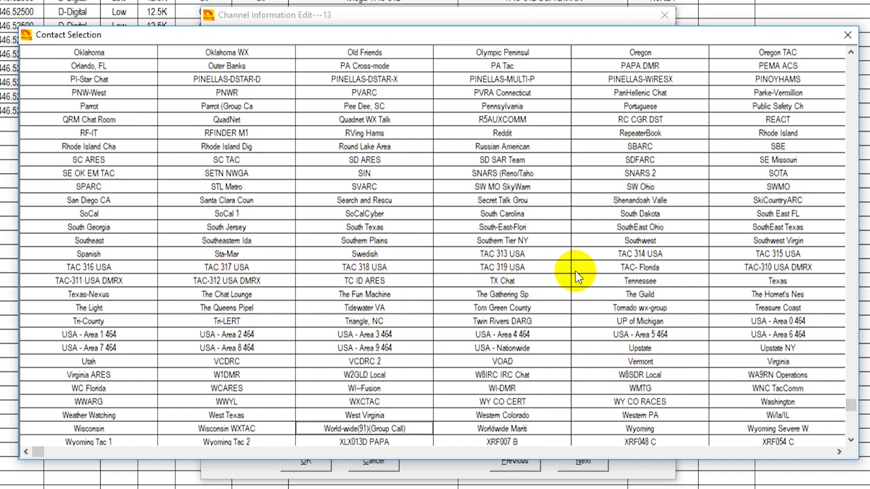
double_click(656, 257)
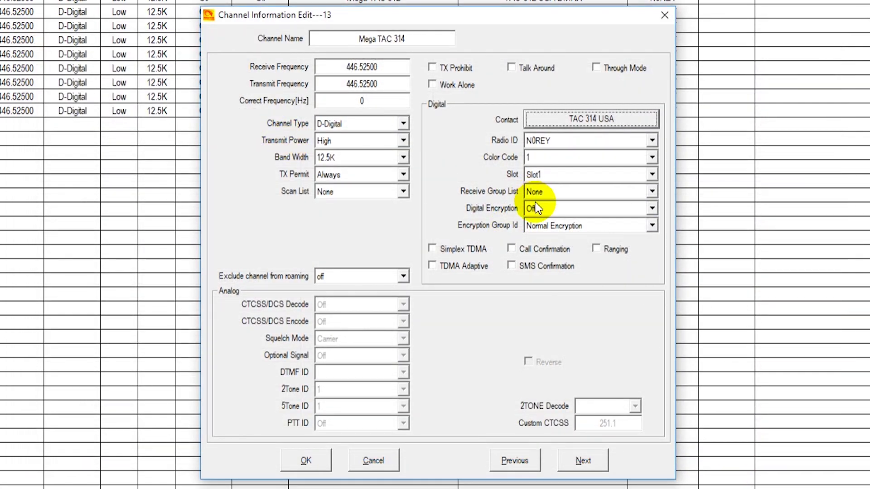
Set channel 13's transmit power to Low and save the channel
click(343, 141)
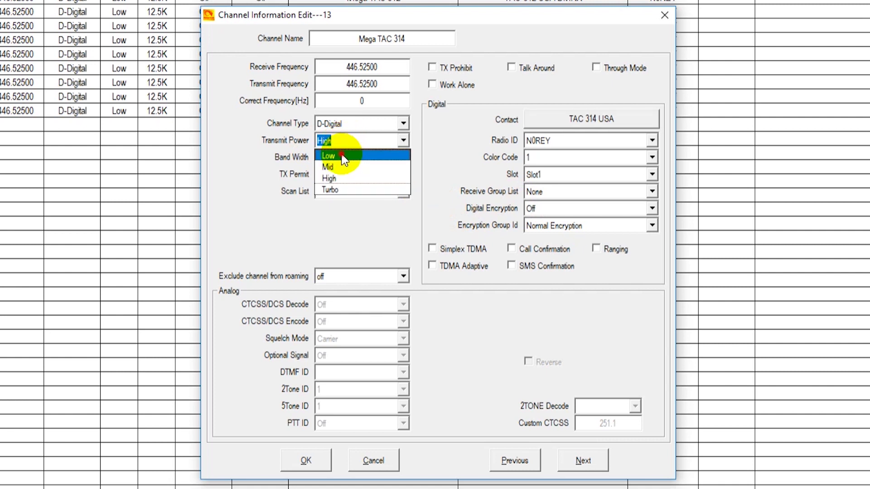
click(343, 156)
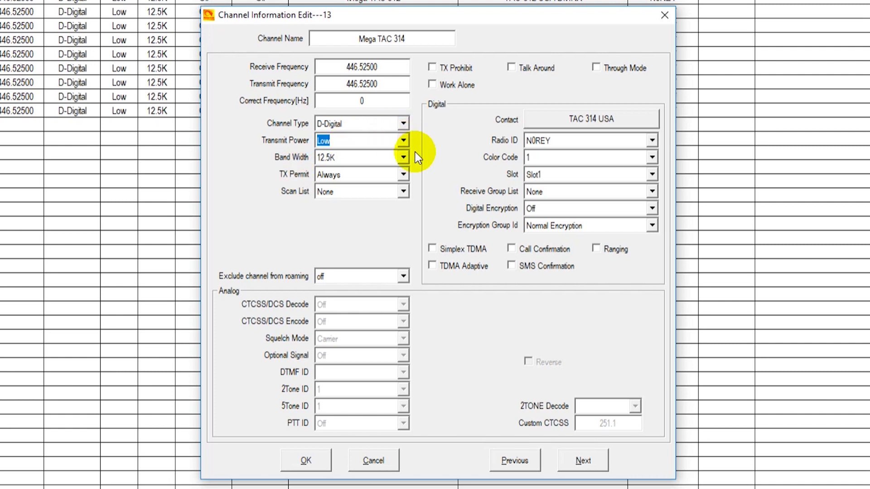
click(307, 461)
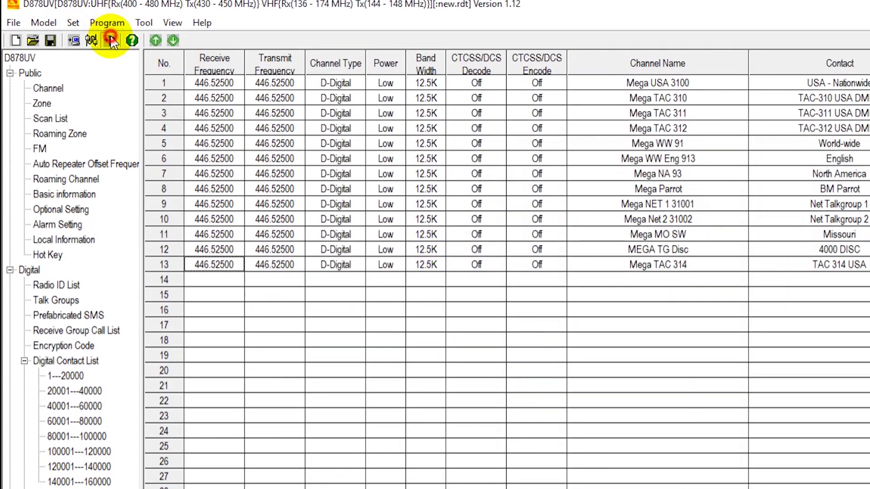
Write the Other Data, including the new channel, to the radio without the Digital Contact List
click(109, 40)
click(767, 449)
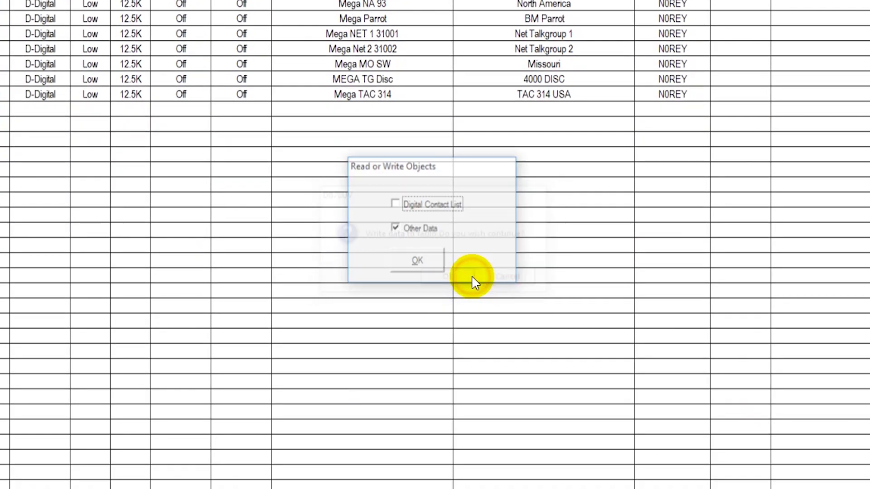
click(420, 259)
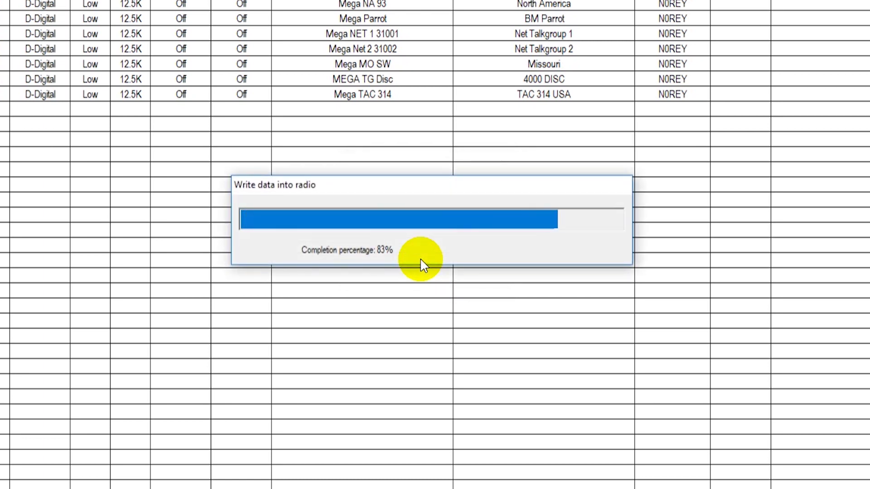
click(431, 271)
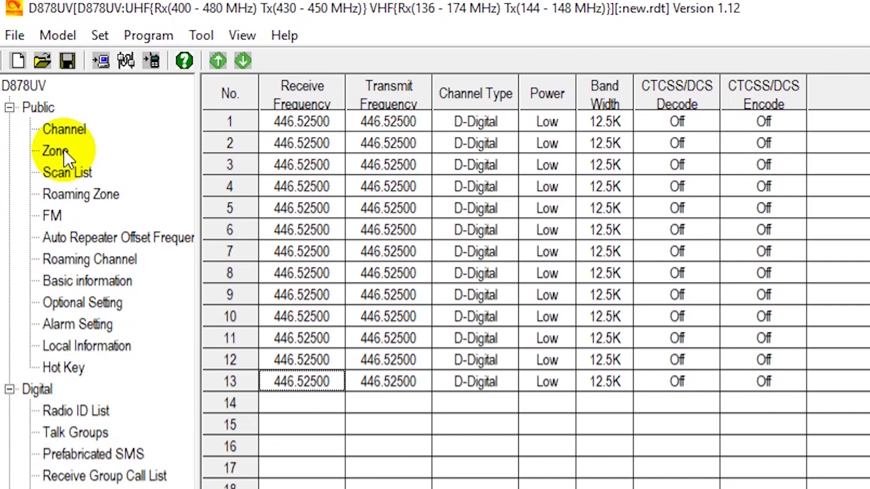
Add the Mega TAC 314 channel to the members of Zone 1 and save the zone
click(63, 149)
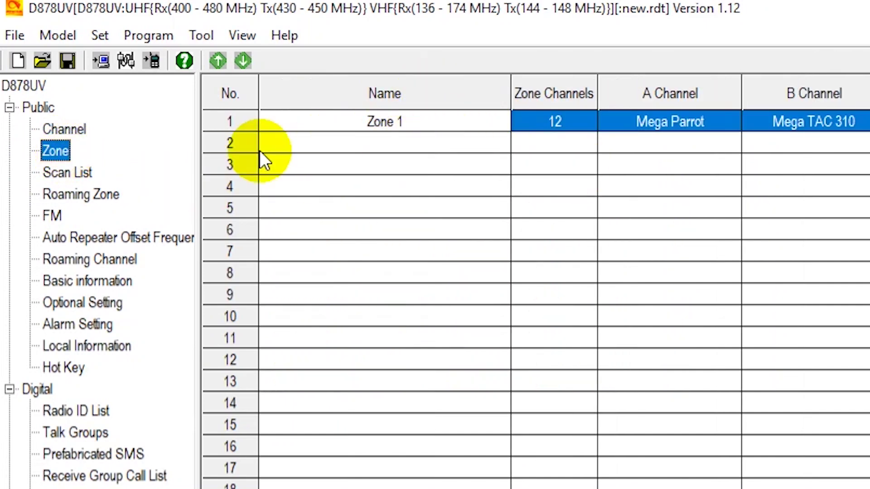
double_click(447, 123)
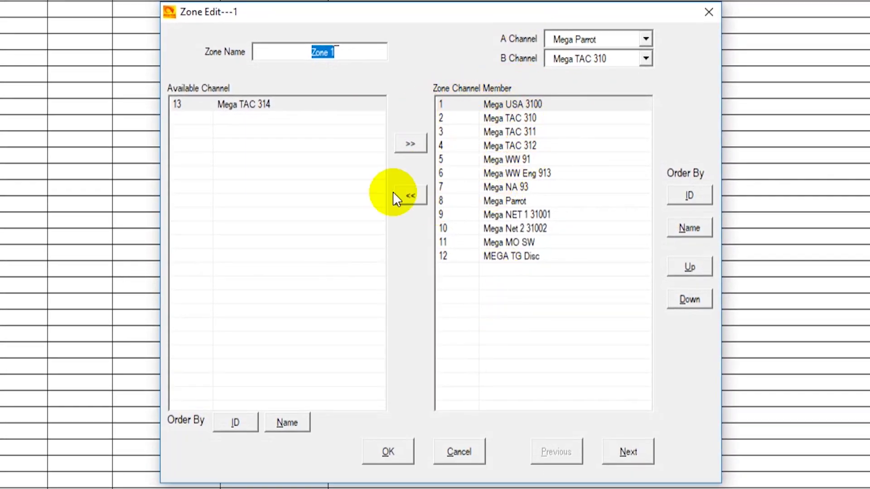
click(267, 122)
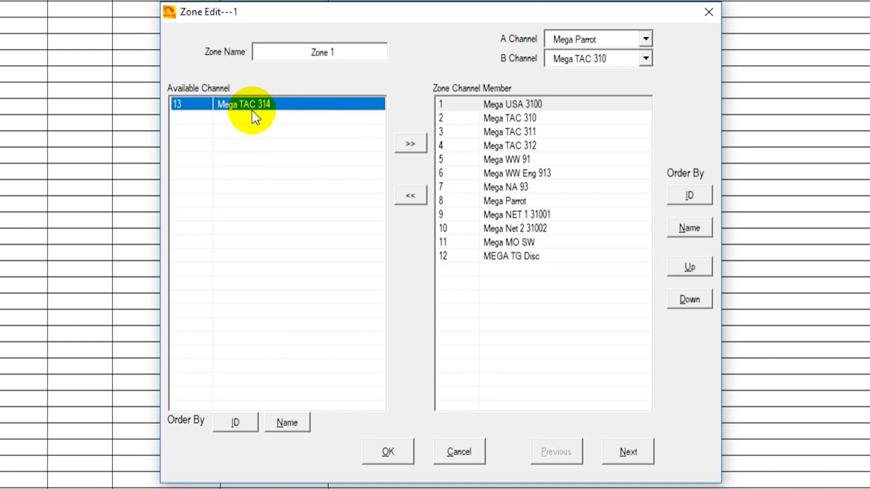
click(405, 153)
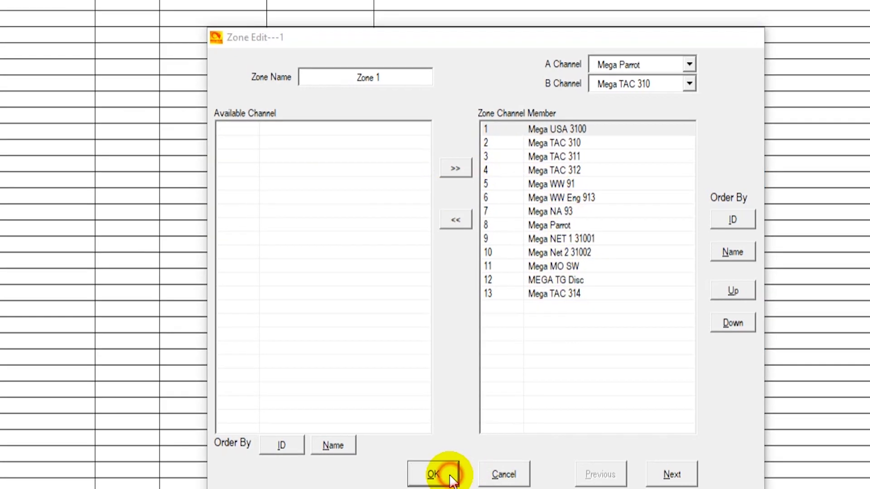
click(406, 453)
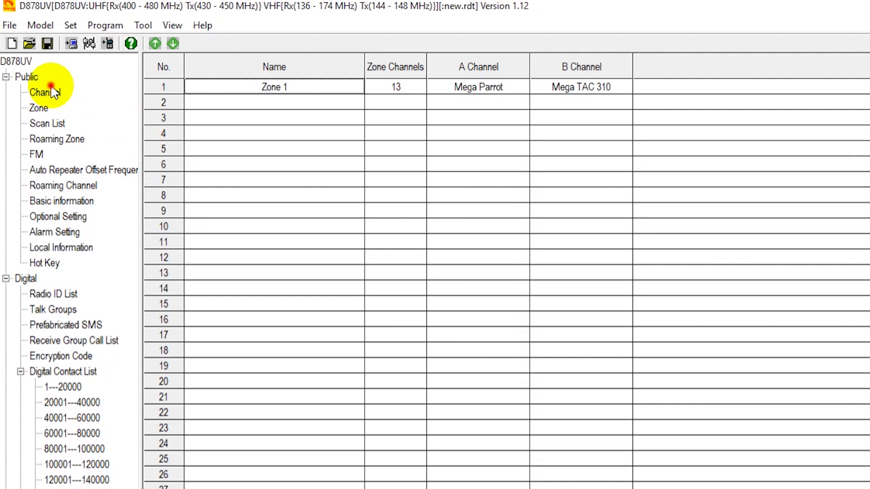
Return to the channel list, confirm COM3 as the communication port, and write the updated zone data to the radio
click(51, 92)
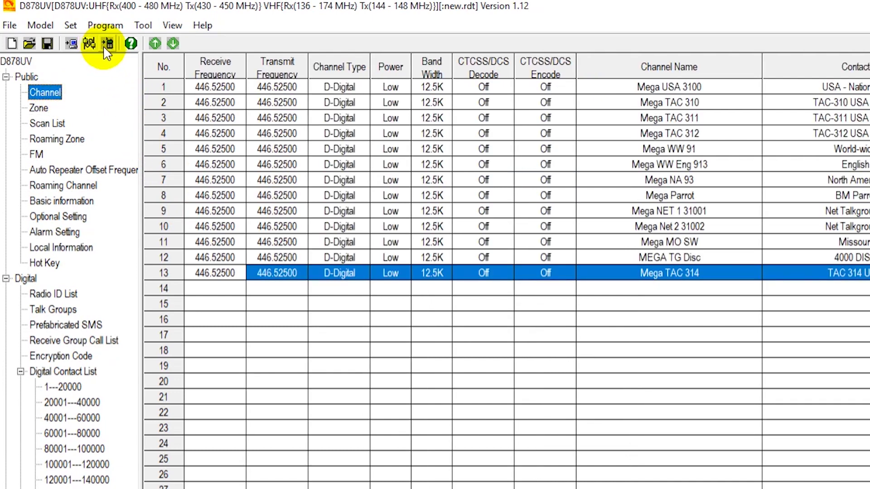
click(93, 43)
click(679, 471)
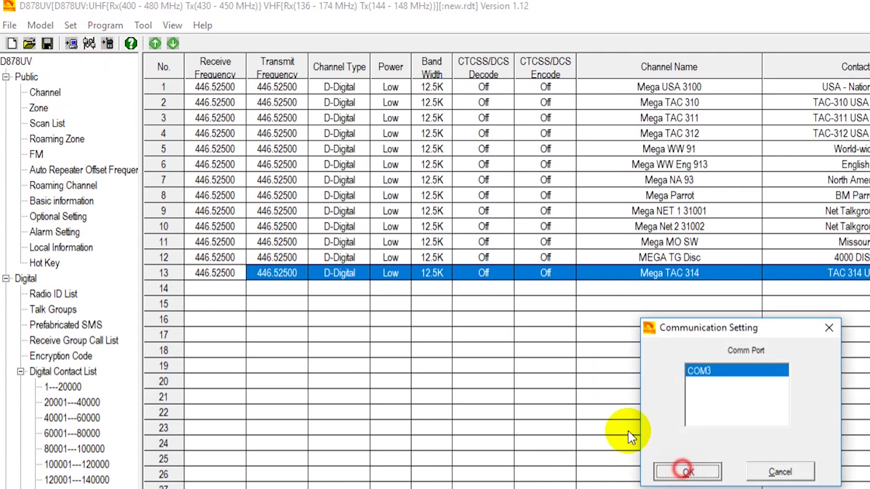
click(107, 43)
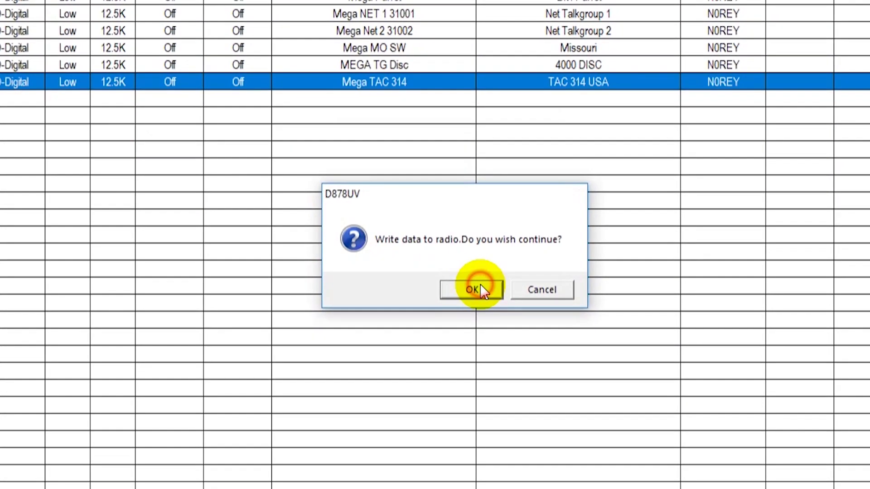
click(760, 458)
click(453, 270)
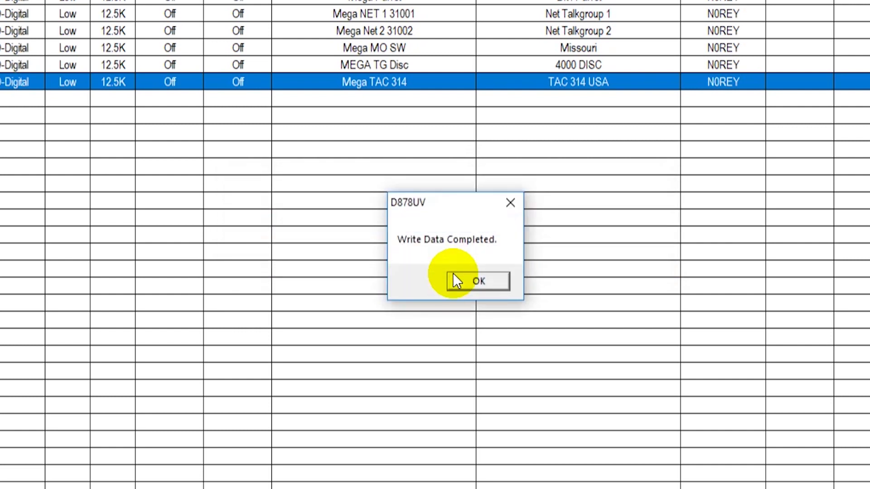
click(455, 276)
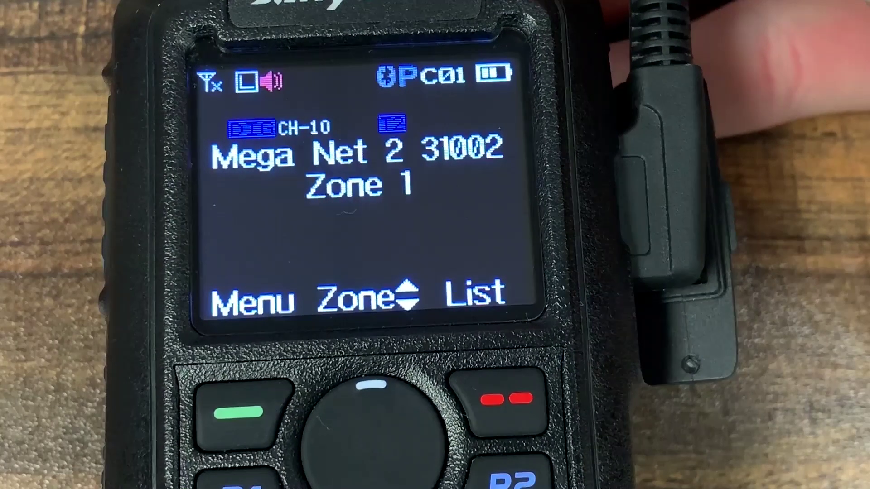